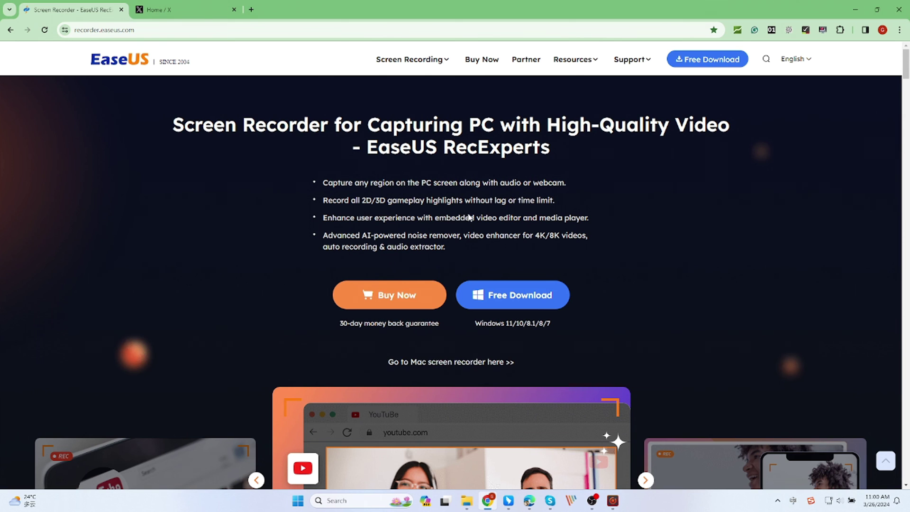
# Examine the EaseUS RecExperts product page for its recording features, built-in player and Windows download option.
pyautogui.scroll(-5, 700, 261)
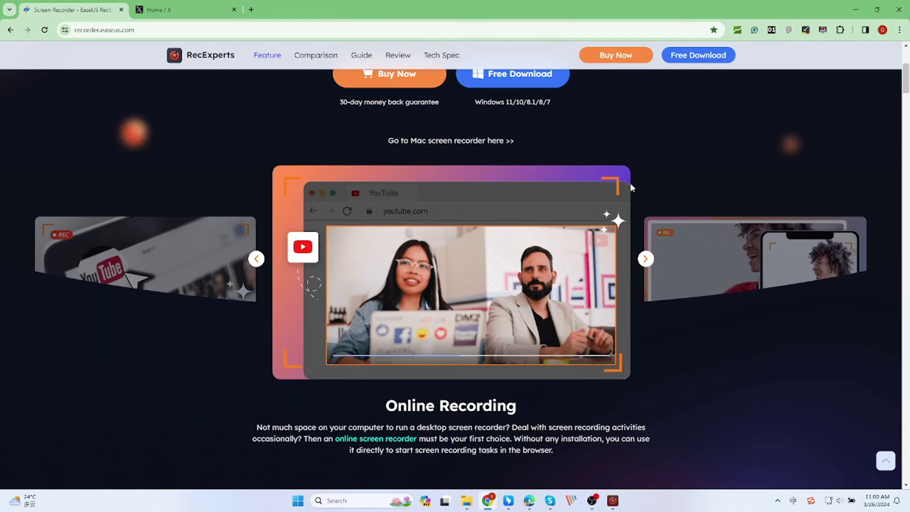
pyautogui.scroll(-6, 684, 279)
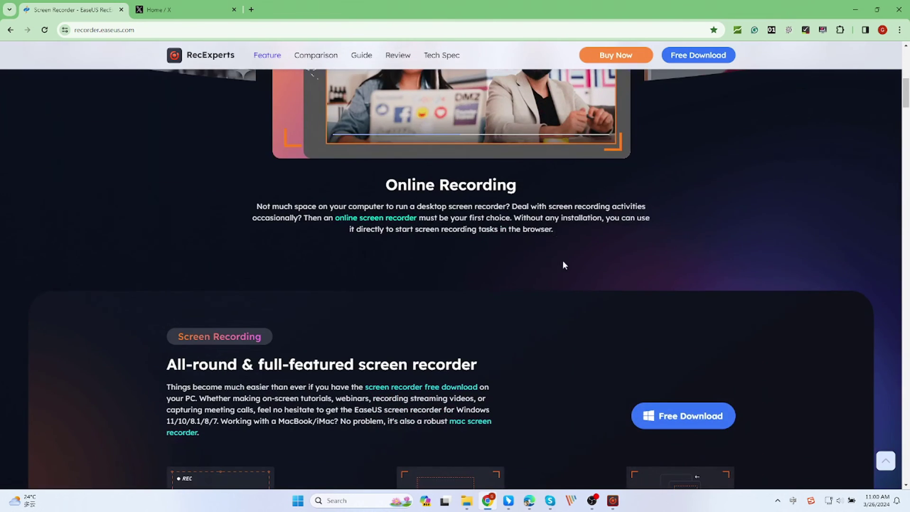
pyautogui.scroll(-2, 602, 338)
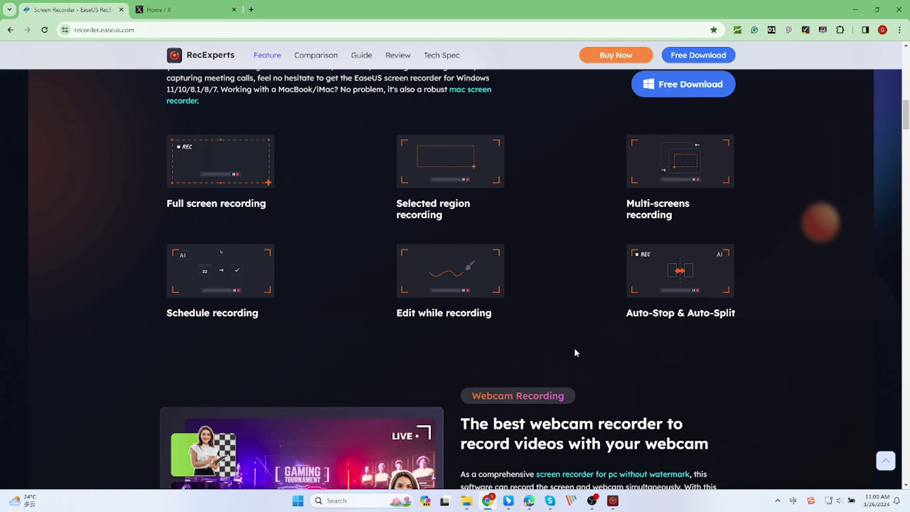
pyautogui.scroll(-4, 584, 357)
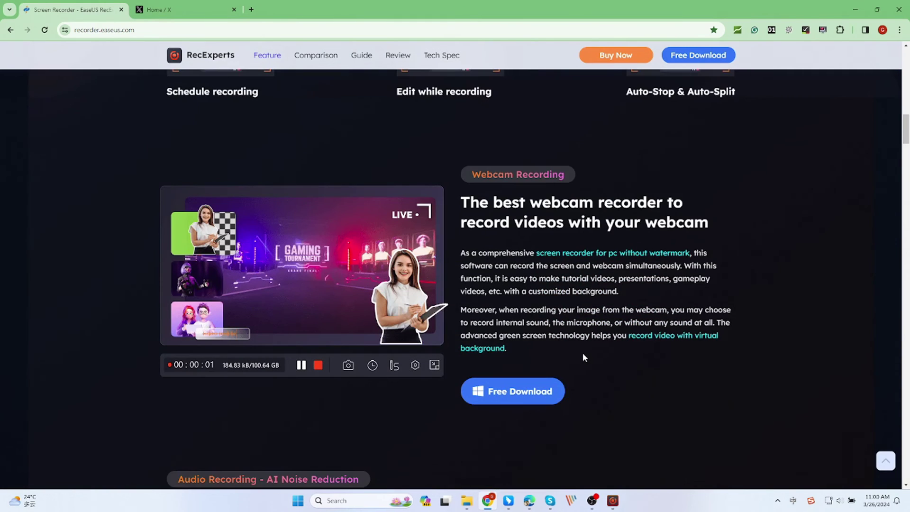
pyautogui.scroll(-4, 583, 355)
pyautogui.scroll(-8, 647, 317)
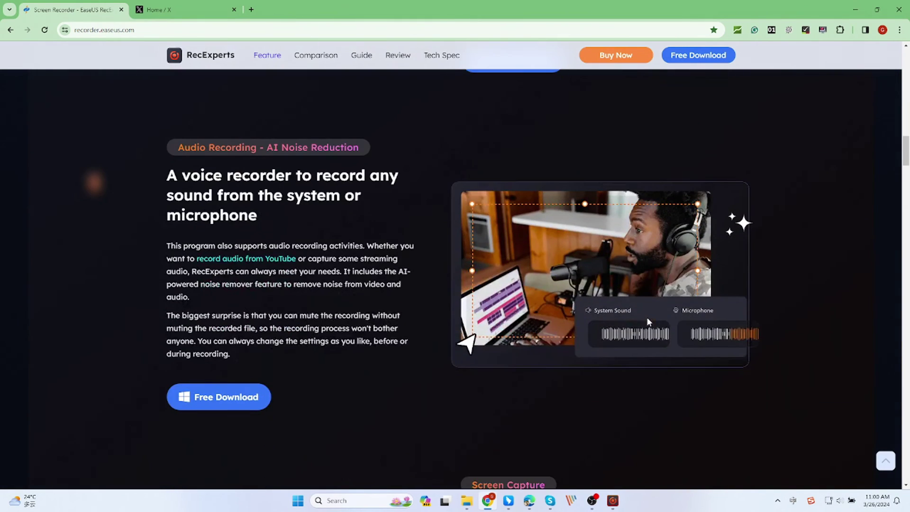
pyautogui.scroll(-12, 648, 318)
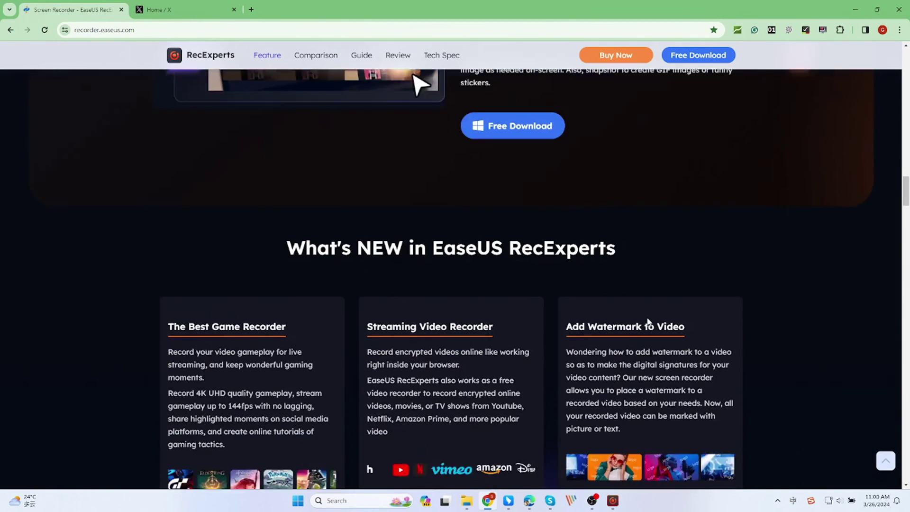
pyautogui.scroll(-4, 649, 321)
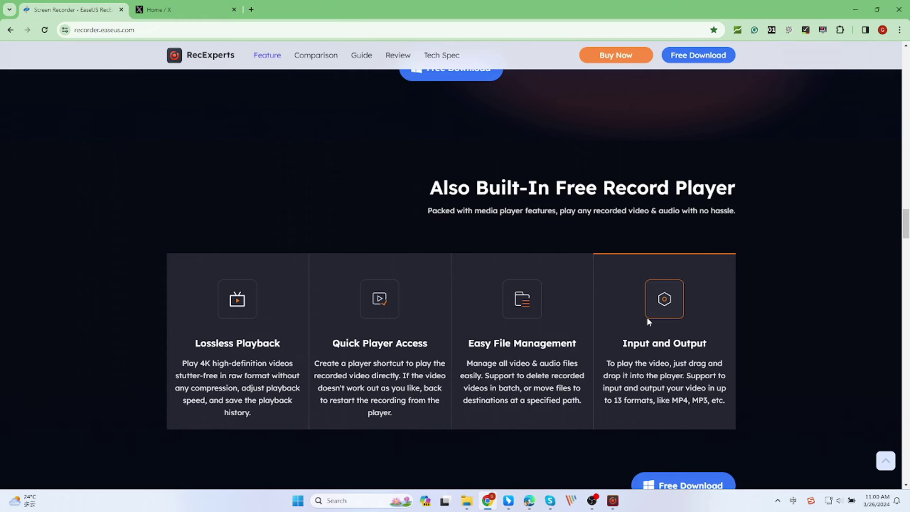
pyautogui.scroll(-10, 647, 317)
pyautogui.scroll(9, 647, 317)
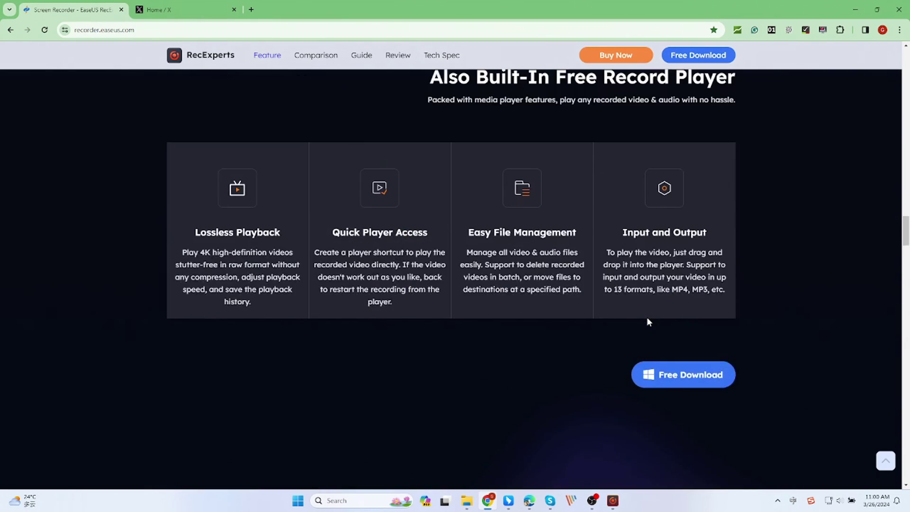
pyautogui.scroll(20, 648, 319)
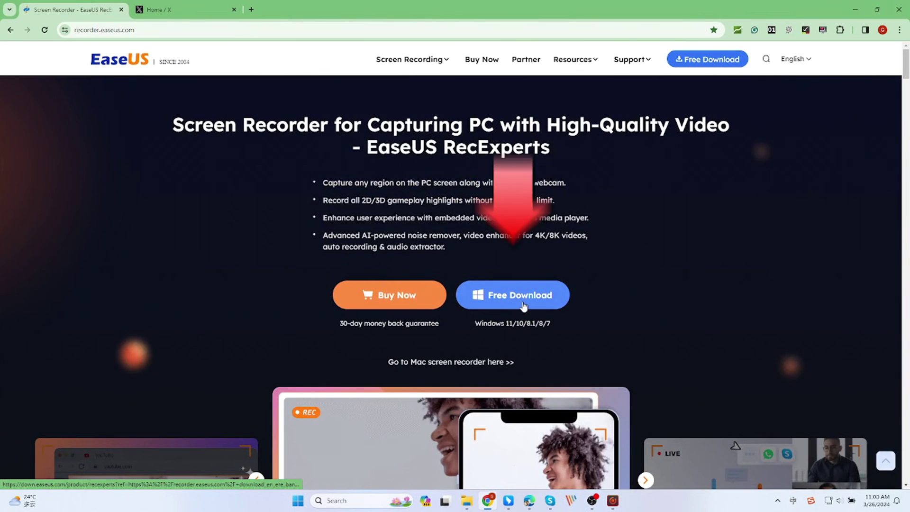
pyautogui.scroll(-8, 687, 329)
pyautogui.scroll(5, 689, 332)
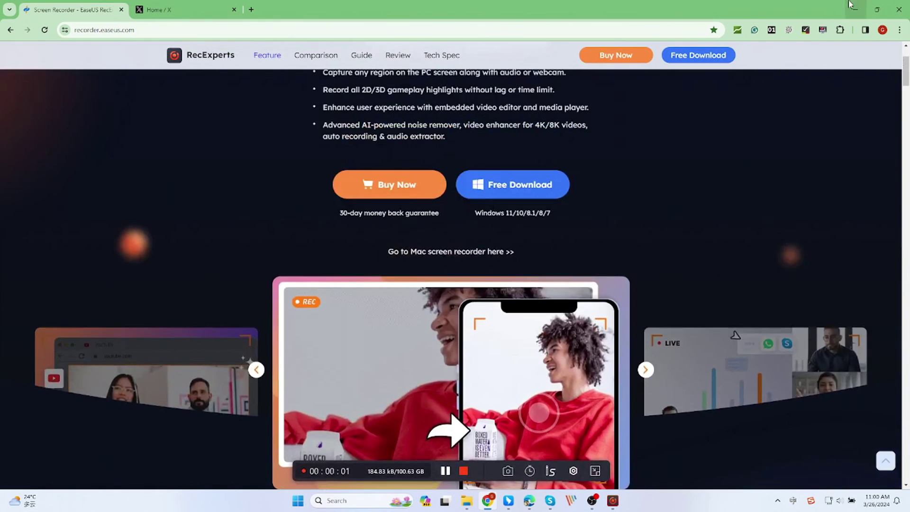
# In EaseUS RecExperts, check the webcam and system sound options and turn off microphone recording.
pyautogui.click(849, 6)
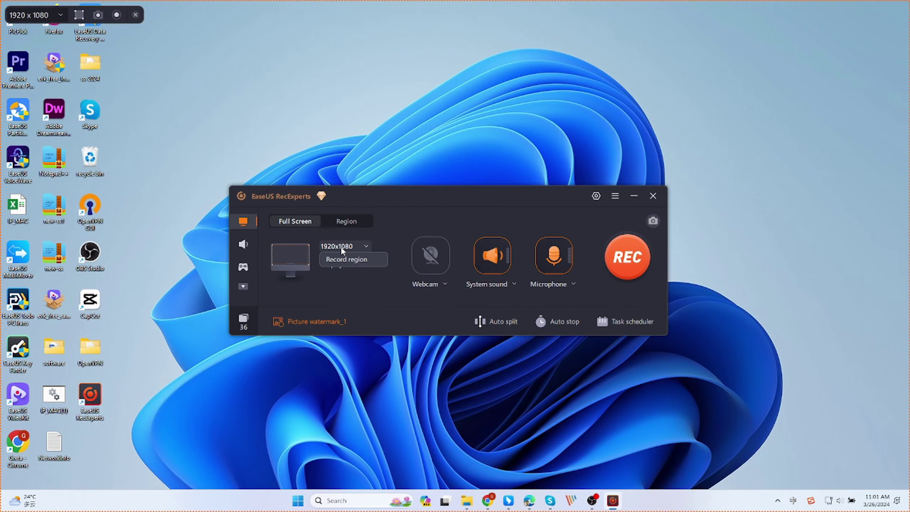
pyautogui.click(433, 286)
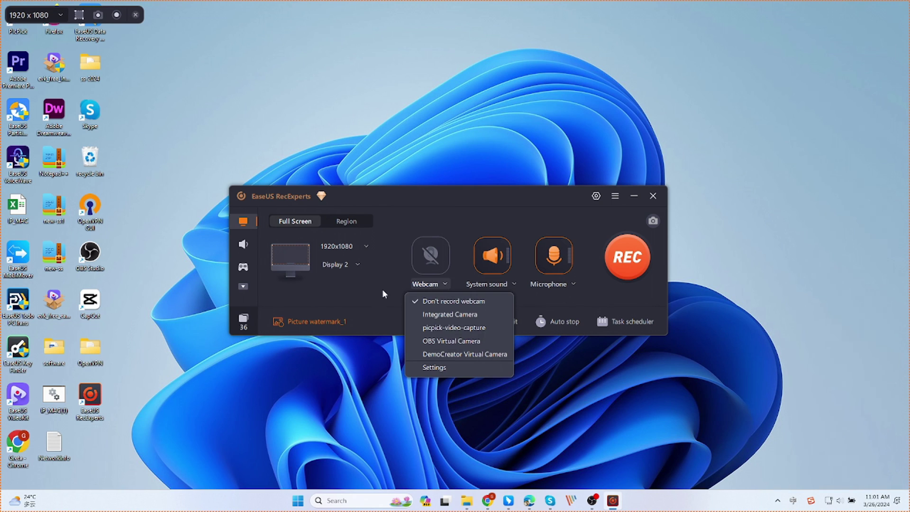
pyautogui.click(496, 284)
pyautogui.click(498, 283)
pyautogui.click(450, 297)
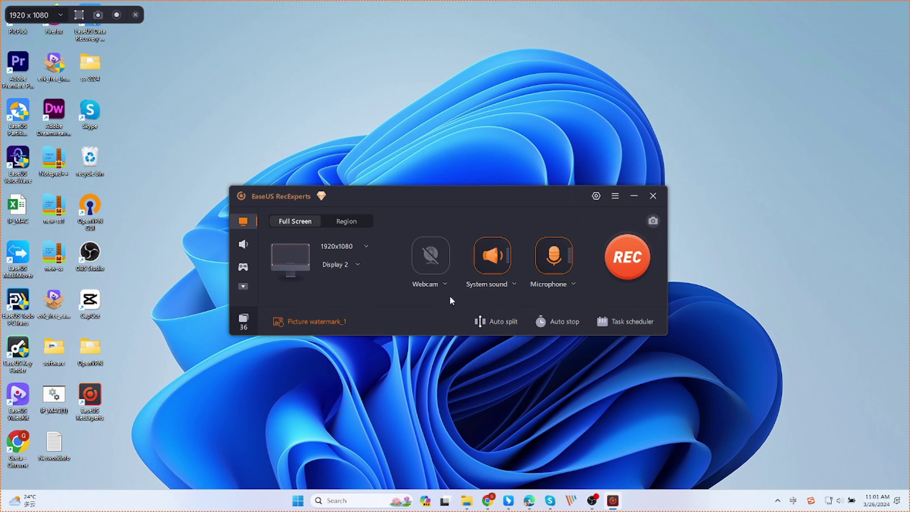
pyautogui.click(555, 264)
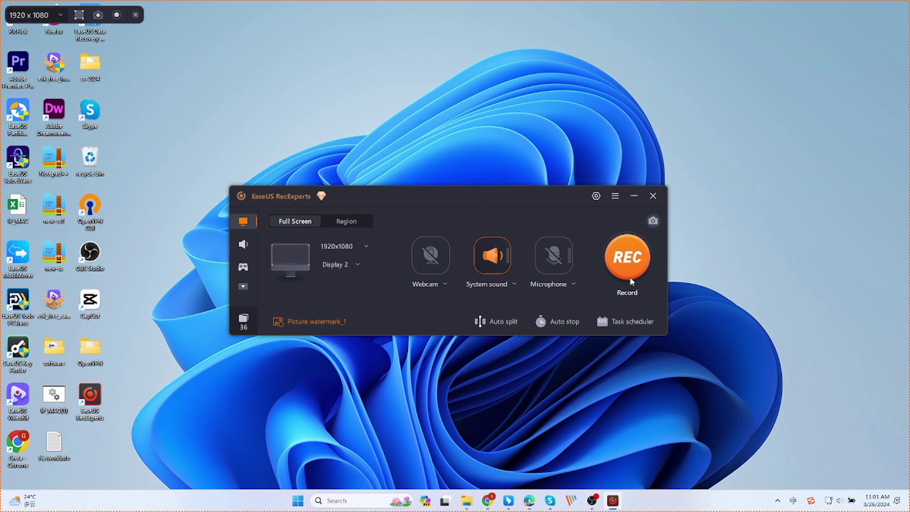
# Record the full screen, repositioning the floating recording toolbar during the capture, and stop the recording.
pyautogui.click(627, 258)
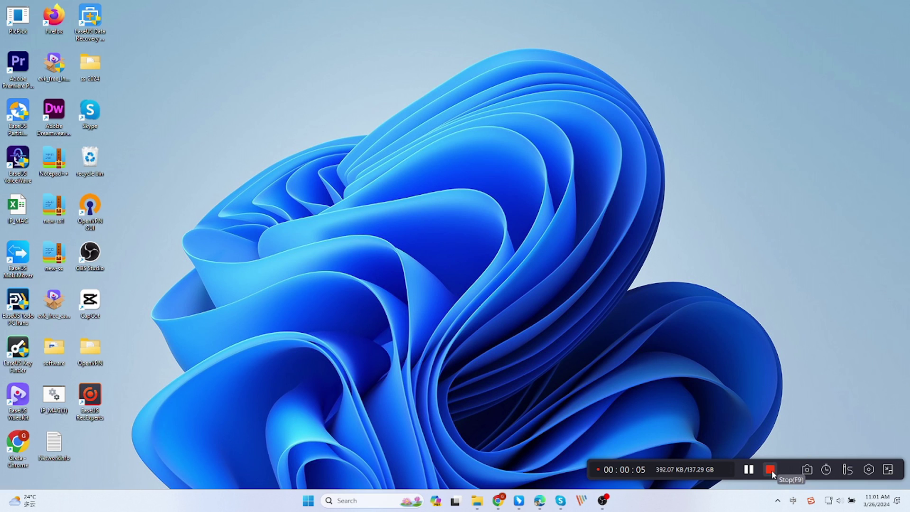
pyautogui.moveTo(786, 469); pyautogui.dragTo(674, 332)
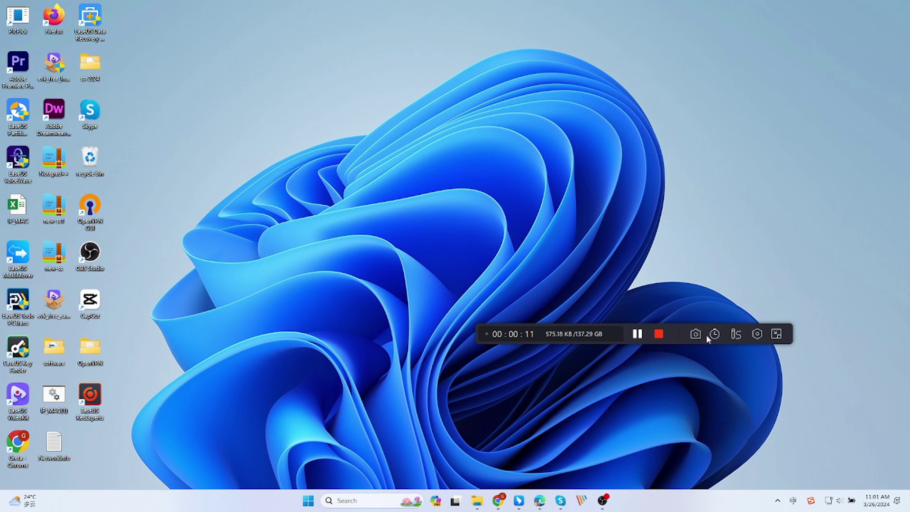
pyautogui.click(658, 334)
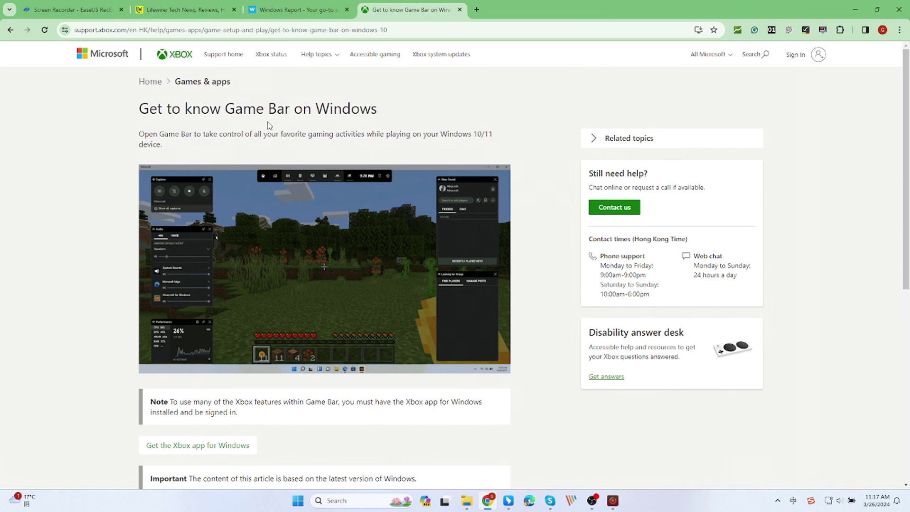
# Expand the How to open Game Bar section of the support article, and make a screen recording with Xbox Game Bar.
pyautogui.scroll(-8, 532, 251)
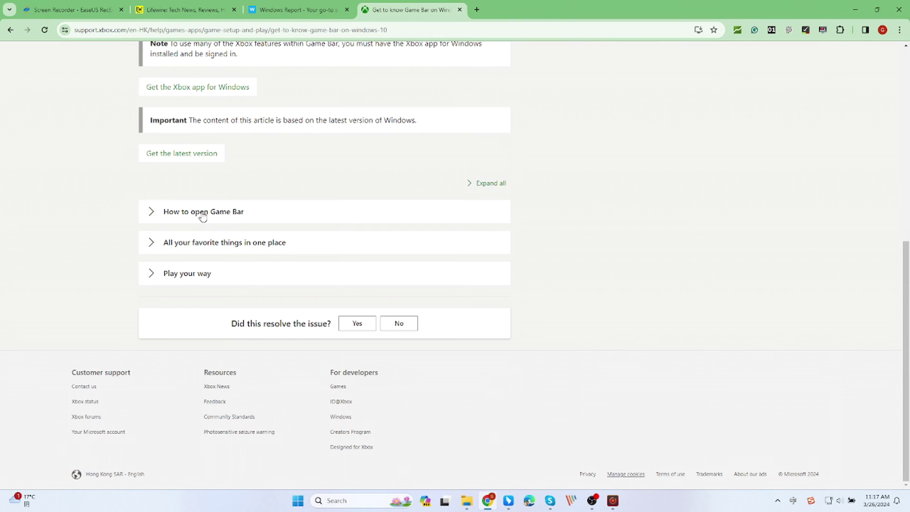
pyautogui.click(272, 212)
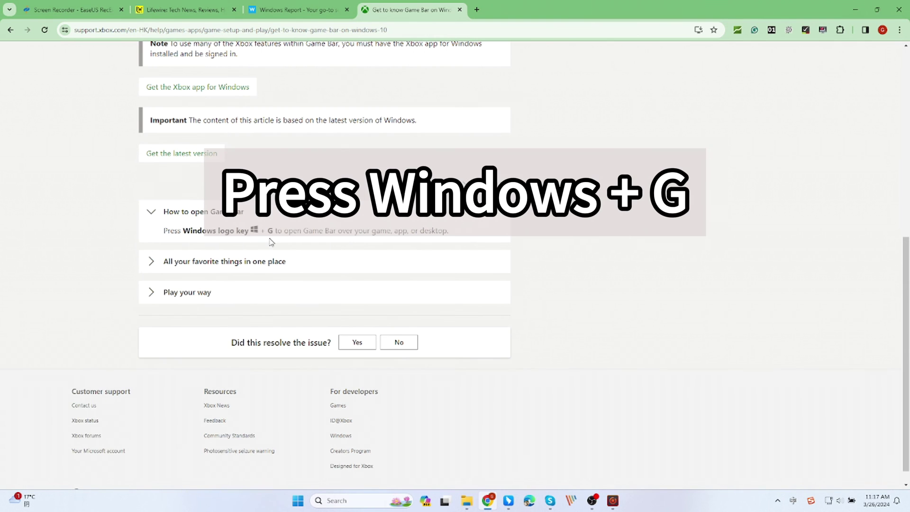
pyautogui.press('super+g')
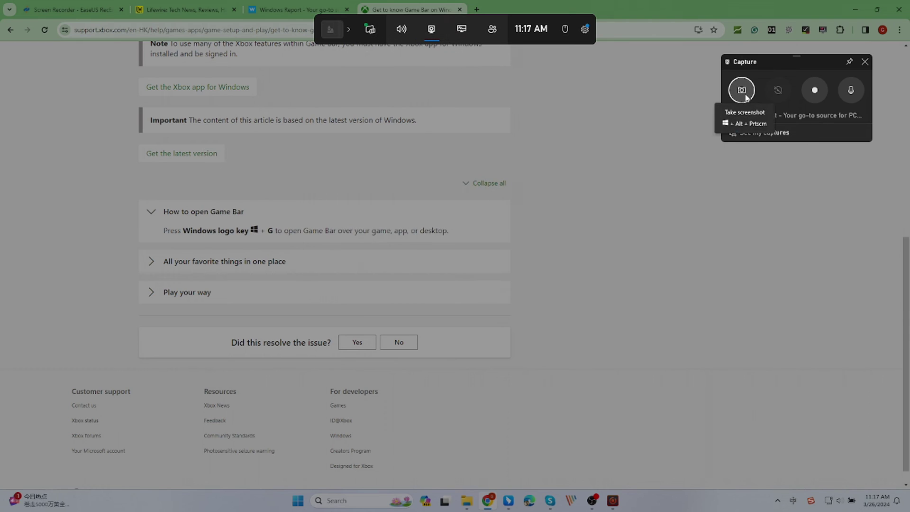
pyautogui.click(815, 90)
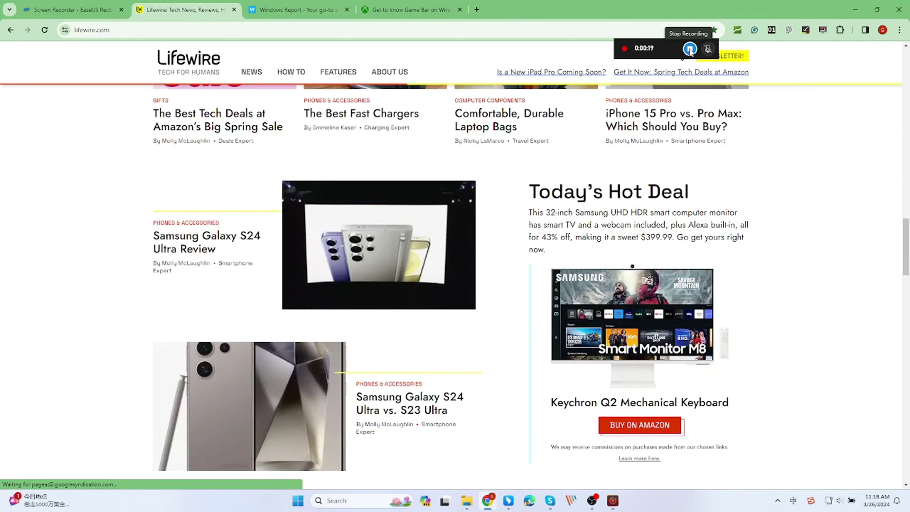
pyautogui.click(690, 49)
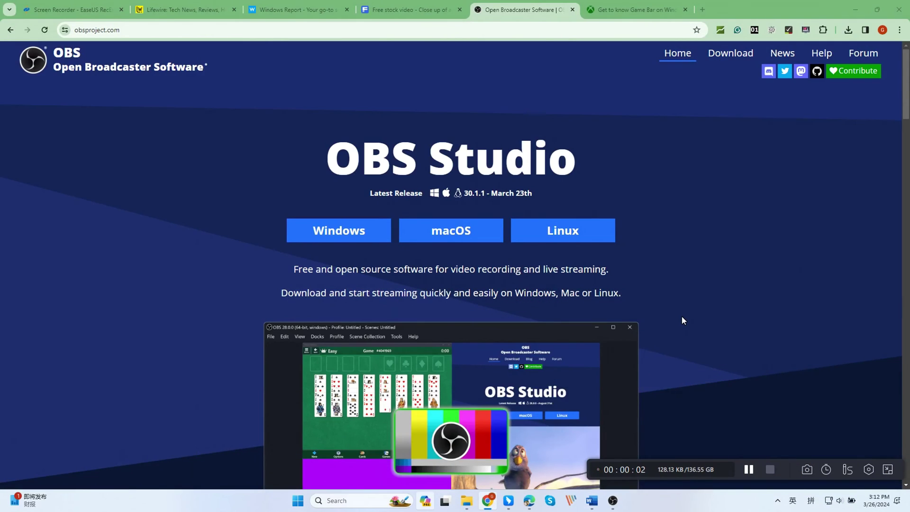
# Examine the OBS Studio website for its supported platforms, sponsors and main features.
pyautogui.scroll(-2, 682, 317)
pyautogui.scroll(-2, 682, 317)
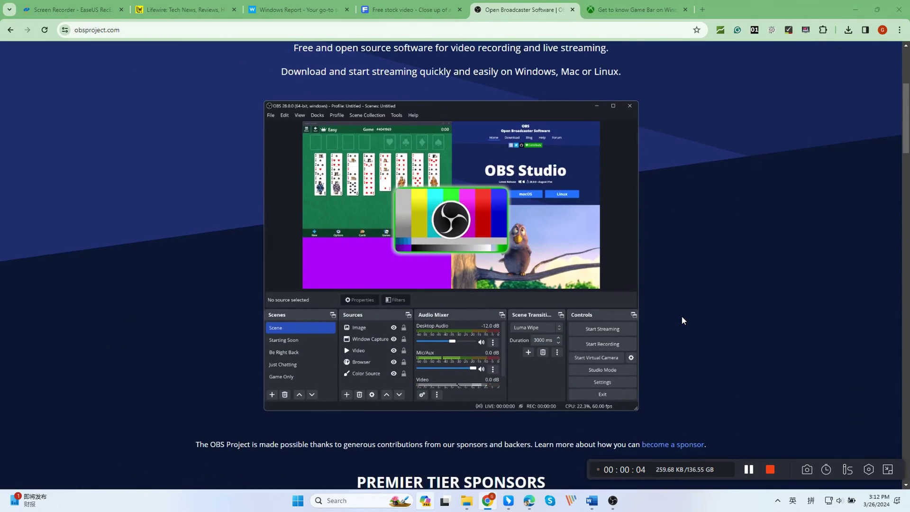
pyautogui.scroll(-2, 683, 317)
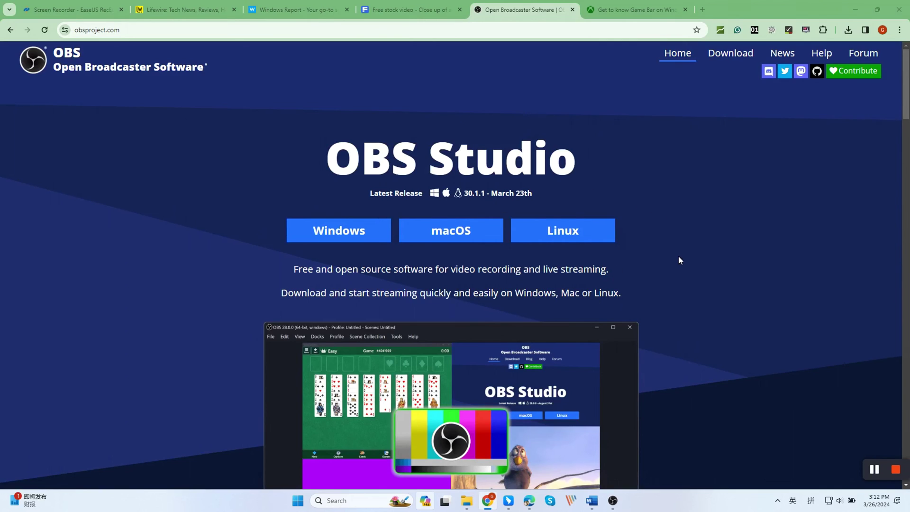
pyautogui.scroll(-20, 678, 300)
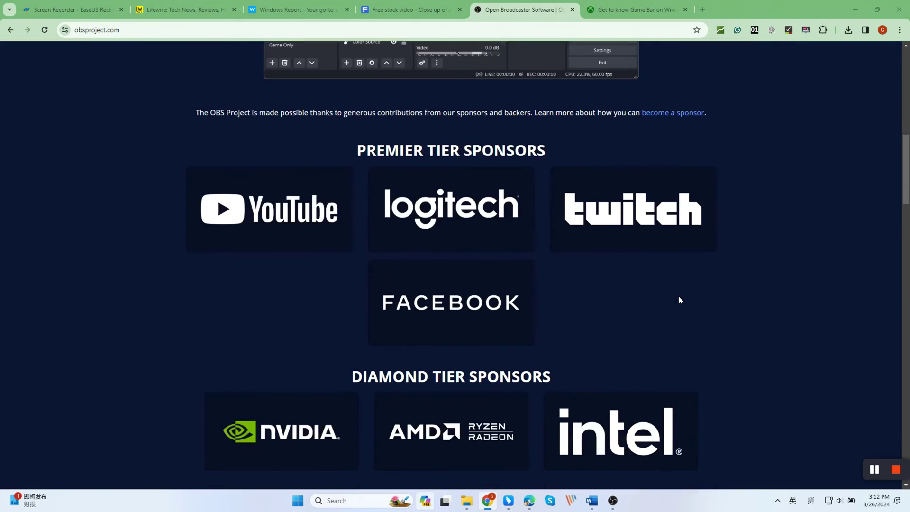
pyautogui.scroll(-9, 689, 300)
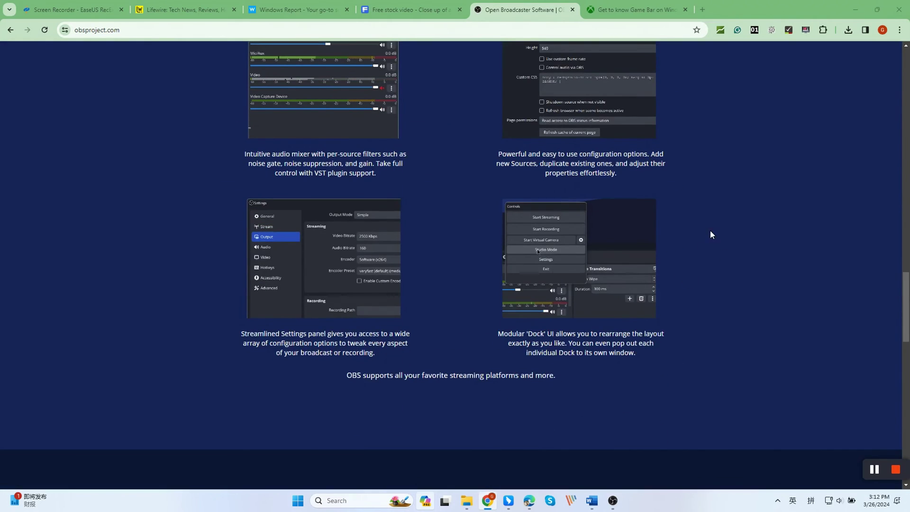
pyautogui.scroll(8, 738, 338)
pyautogui.scroll(2, 738, 339)
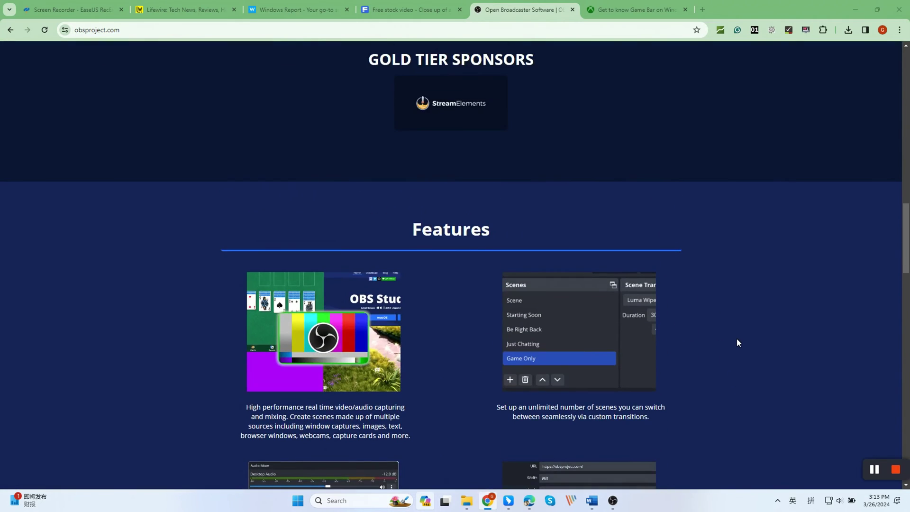
pyautogui.scroll(15, 737, 339)
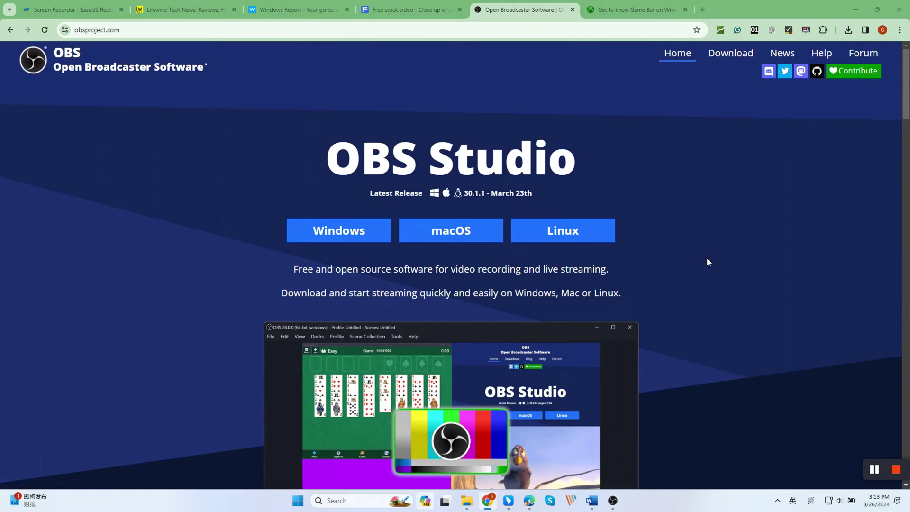
pyautogui.scroll(-3, 708, 262)
pyautogui.scroll(3, 708, 263)
# Switch to OBS Studio and add a Display Capture source to scene 1, using the PHL 241V8 primary monitor.
pyautogui.click(616, 509)
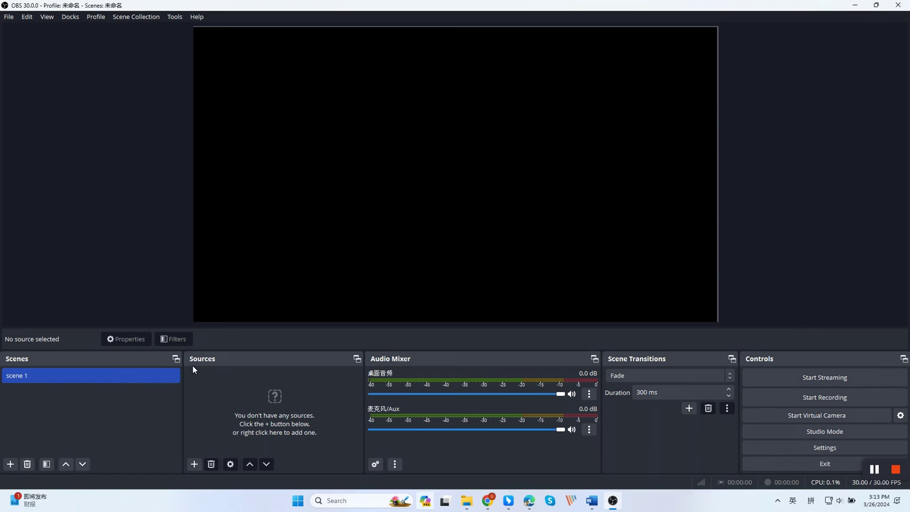
pyautogui.click(193, 465)
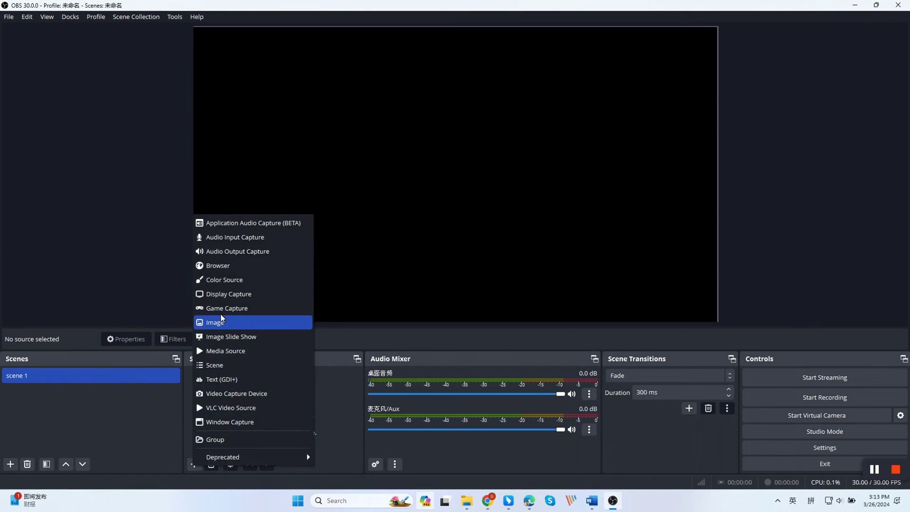
pyautogui.click(254, 295)
pyautogui.click(479, 306)
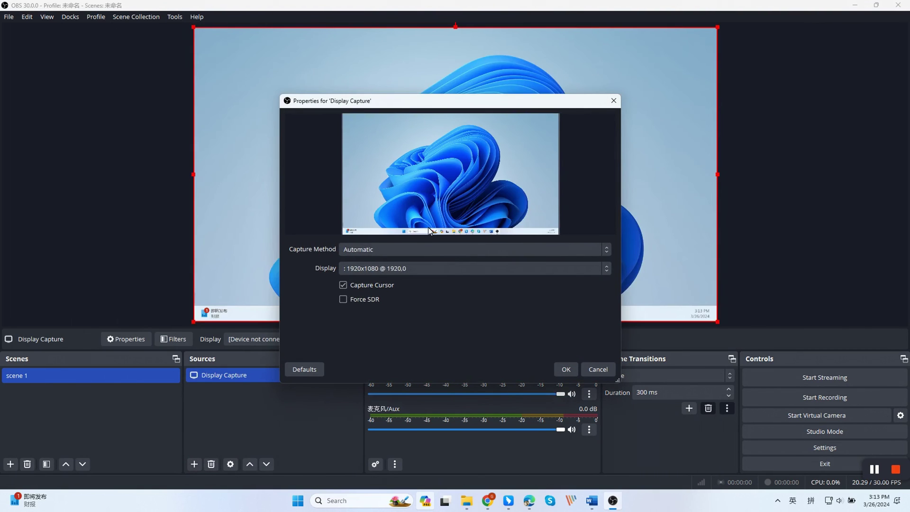
pyautogui.click(405, 267)
pyautogui.click(397, 291)
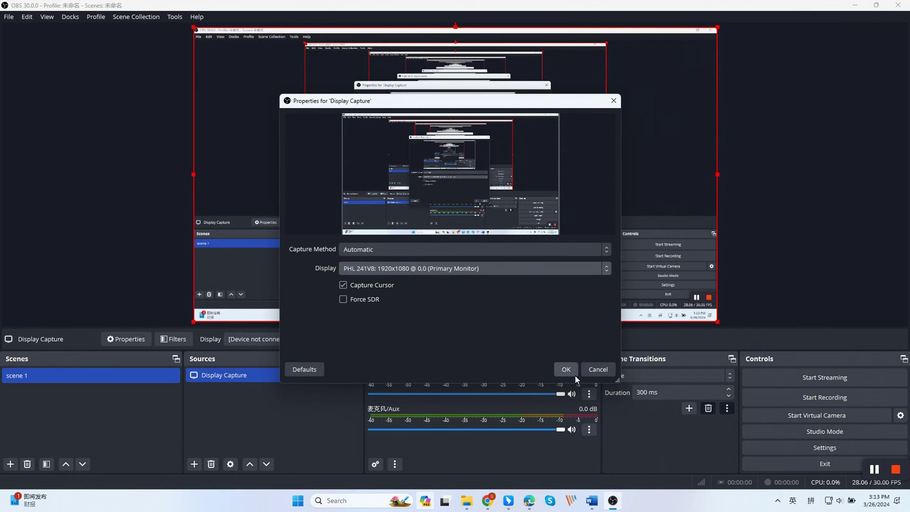
pyautogui.click(567, 369)
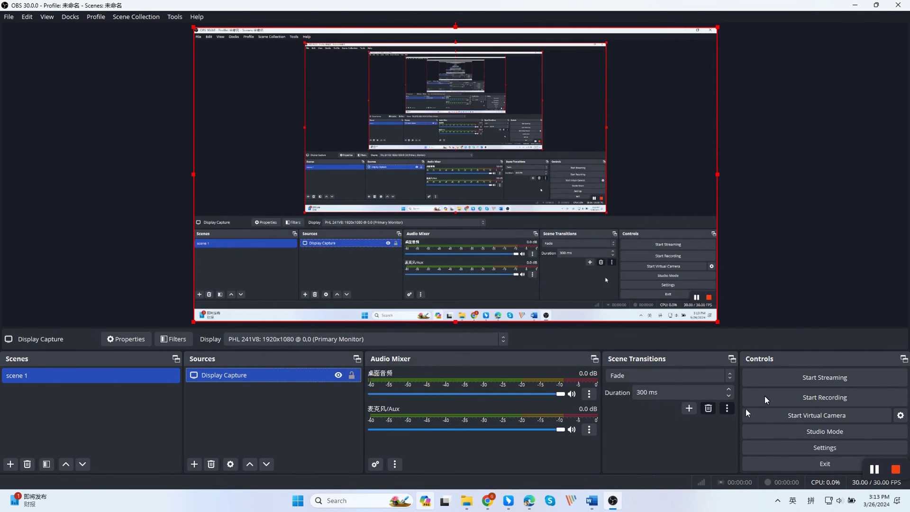
# Record the display in OBS while browsing the OBS Studio web page, and stop the recording.
pyautogui.click(818, 399)
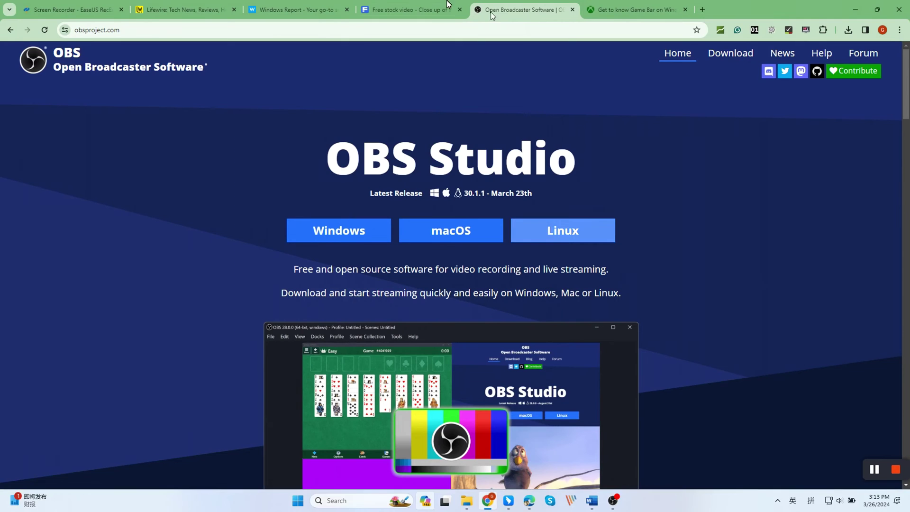
pyautogui.scroll(-9, 518, 339)
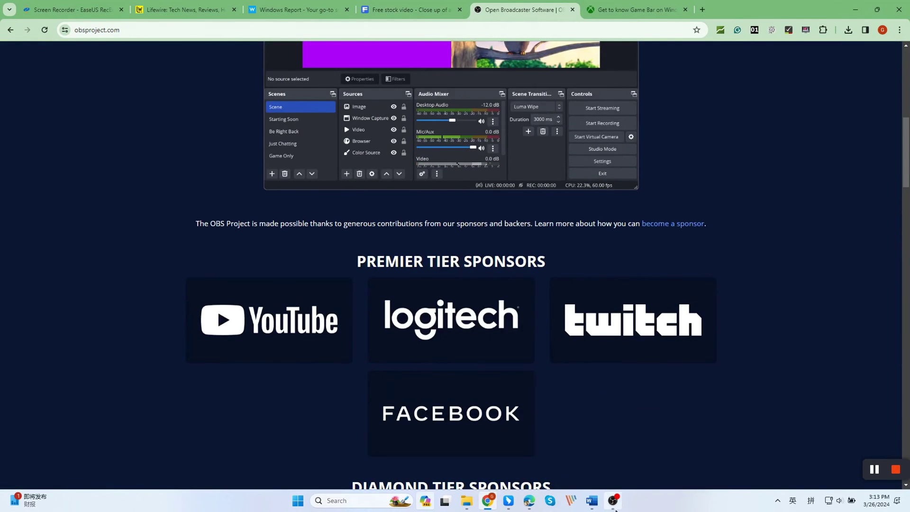
pyautogui.click(615, 507)
pyautogui.click(833, 399)
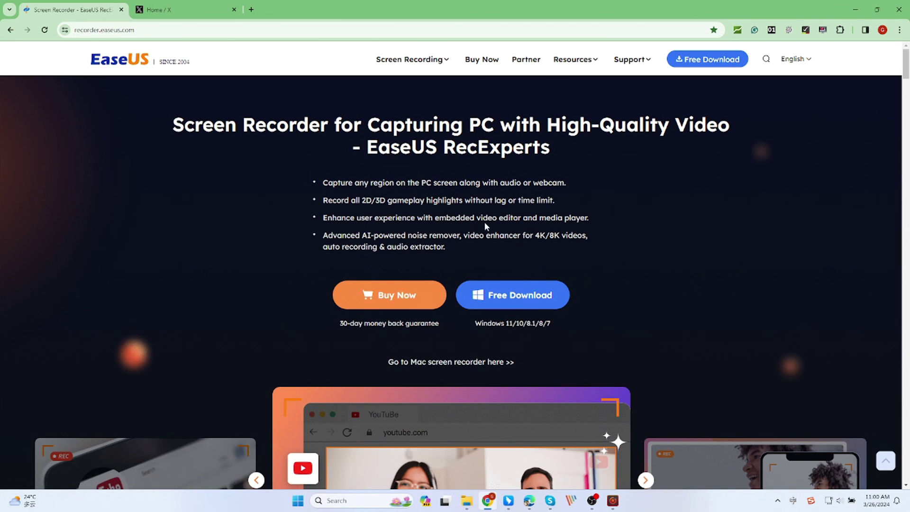
# Review the online, screen, webcam and audio recording sections and the What's NEW section of the EaseUS RecExperts page.
pyautogui.scroll(-5, 524, 260)
pyautogui.scroll(-4, 686, 276)
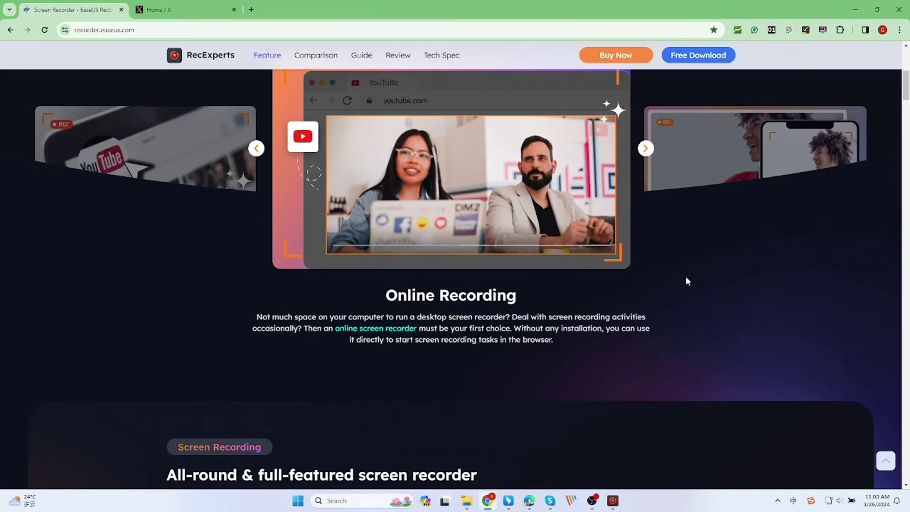
pyautogui.scroll(-7, 609, 292)
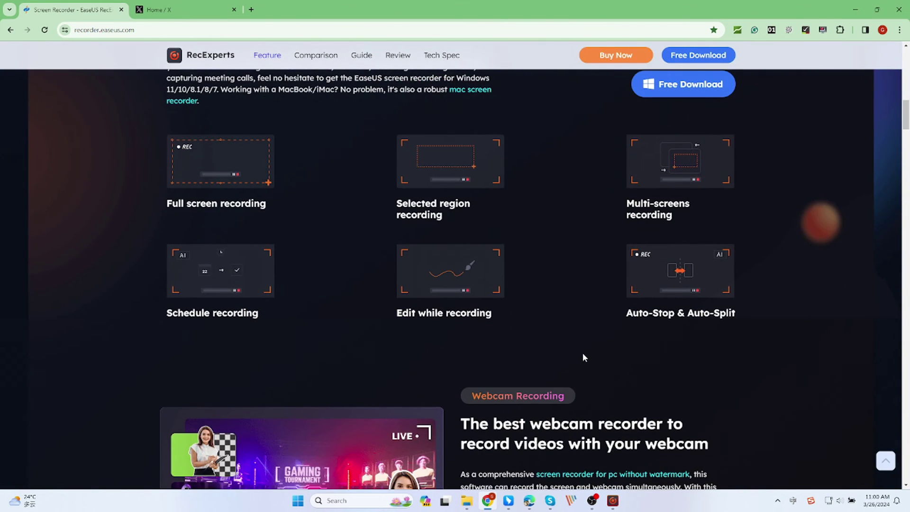
pyautogui.scroll(-9, 583, 357)
pyautogui.scroll(-17, 647, 318)
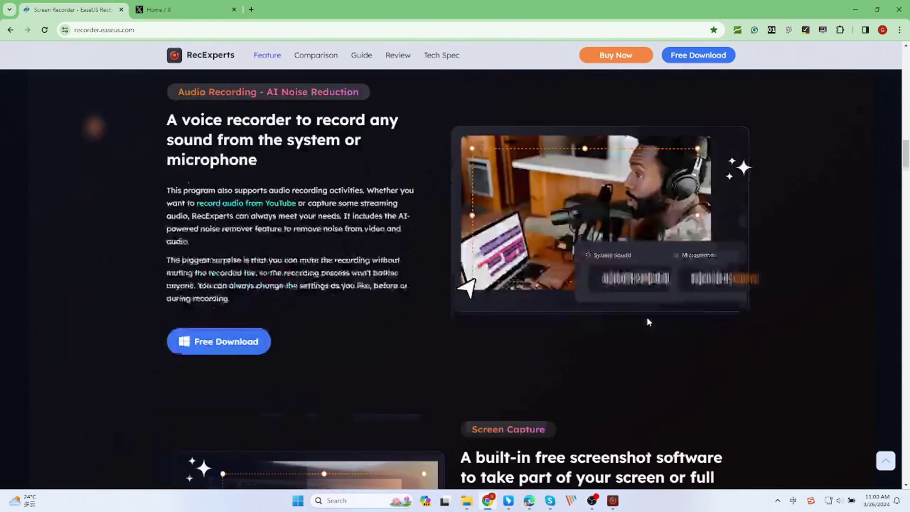
pyautogui.scroll(-9, 648, 319)
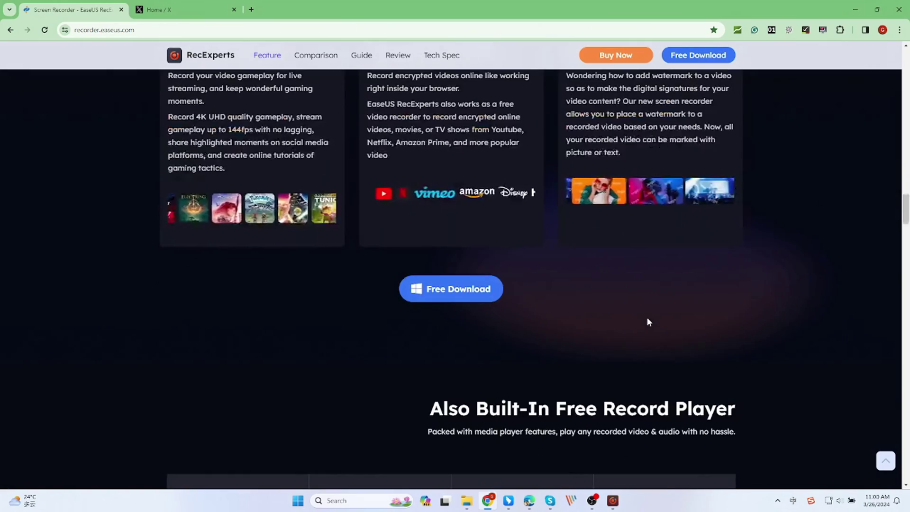